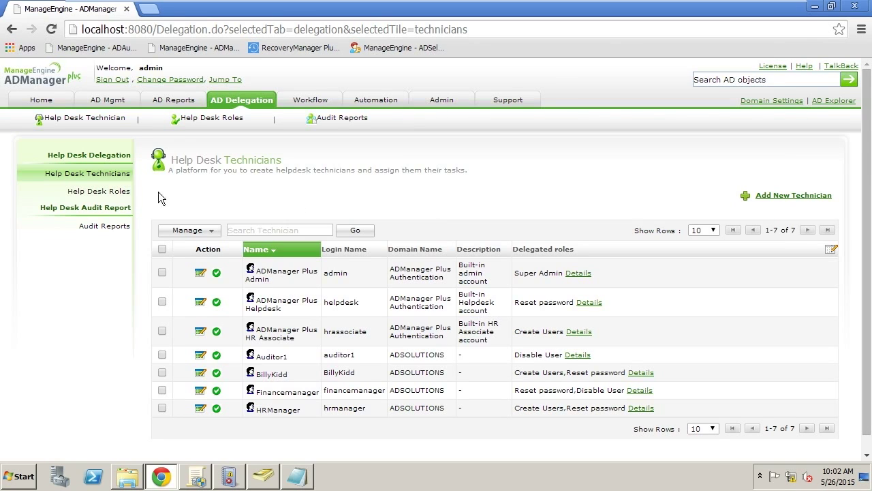
Start a new help desk role and name it "Basic User Modification Role".
left_click(117, 194)
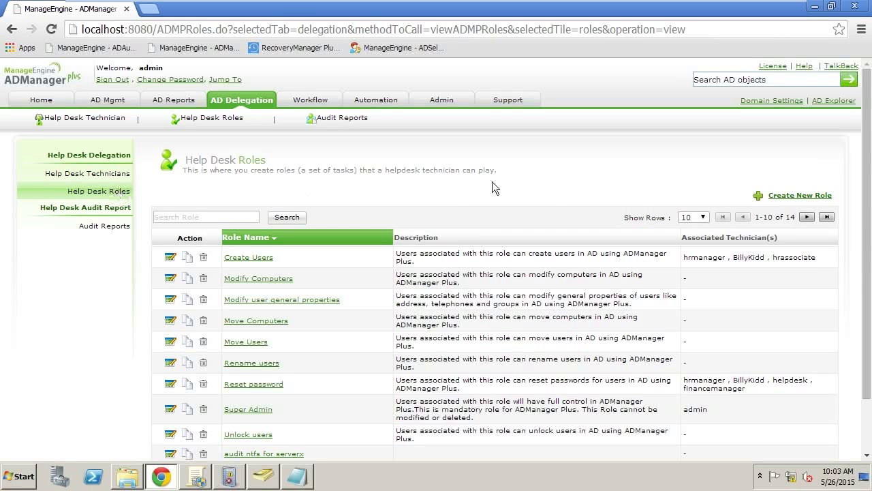
left_click(791, 196)
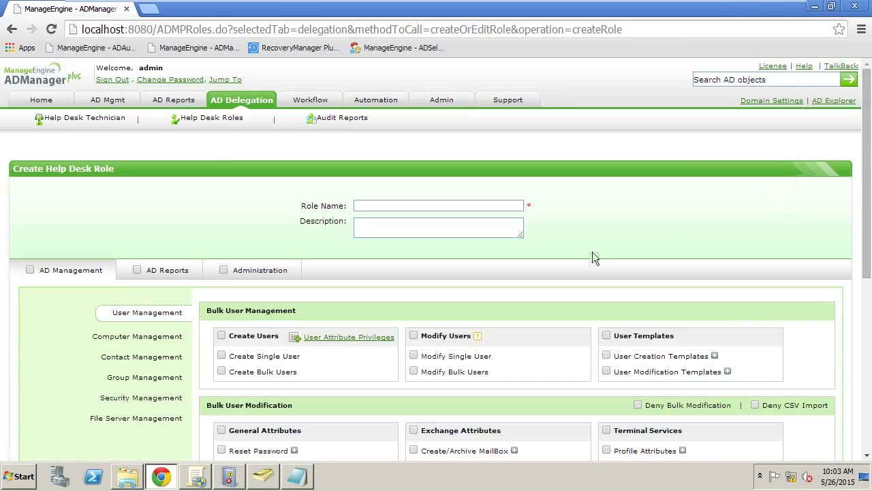
left_click_drag(867, 205, 869, 268)
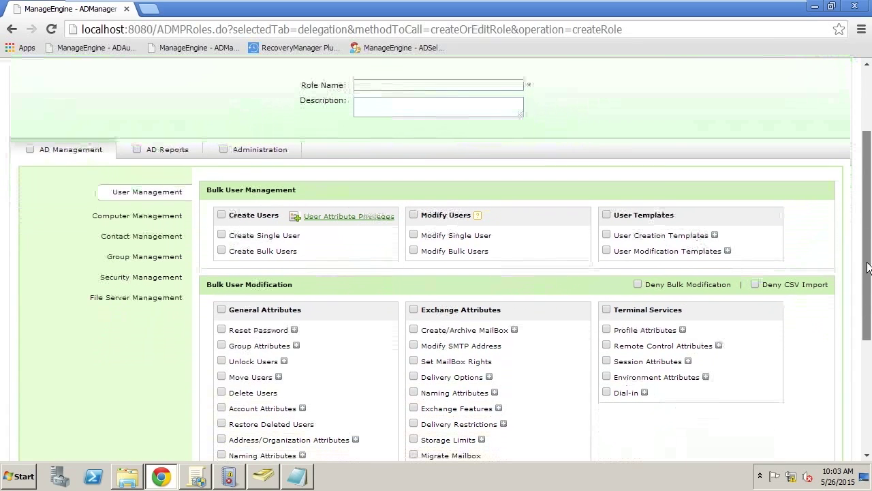
left_click(388, 85)
type("Basic Use")
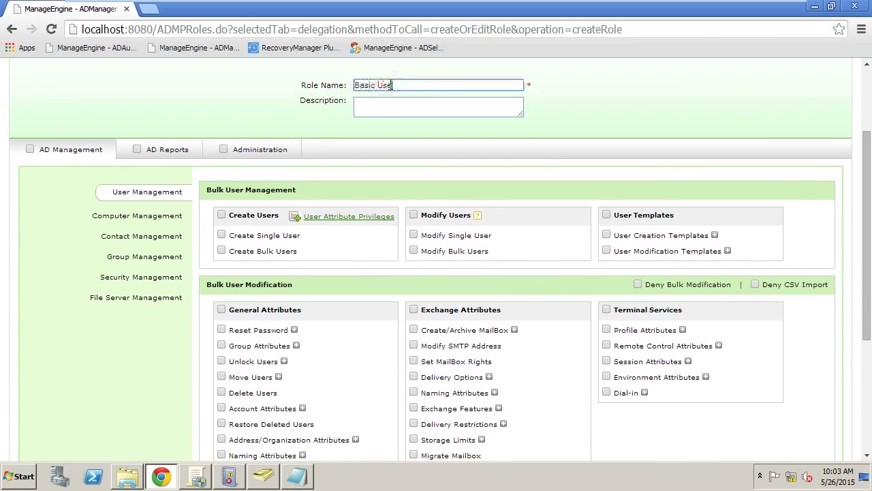
type("r Modification ")
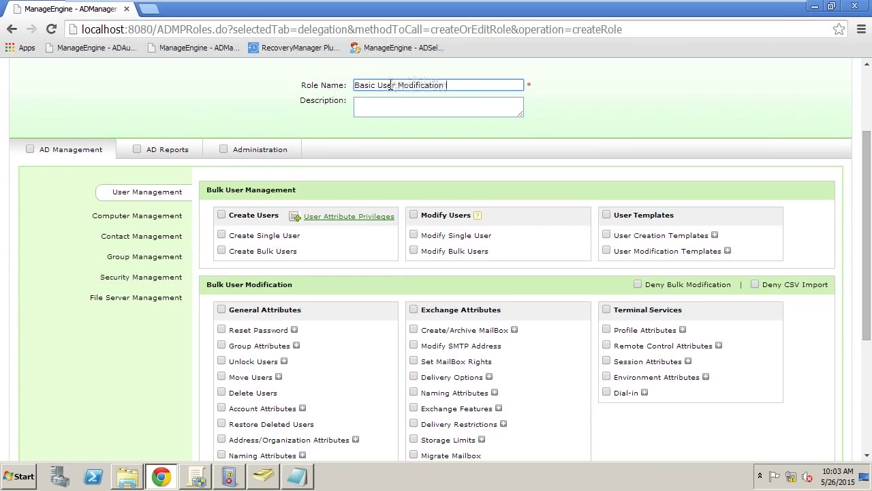
type("Role")
Grant the role the Reset Password and Unlock Users general attributes, check the account attribute properties, and save the role.
left_click(222, 330)
left_click(221, 361)
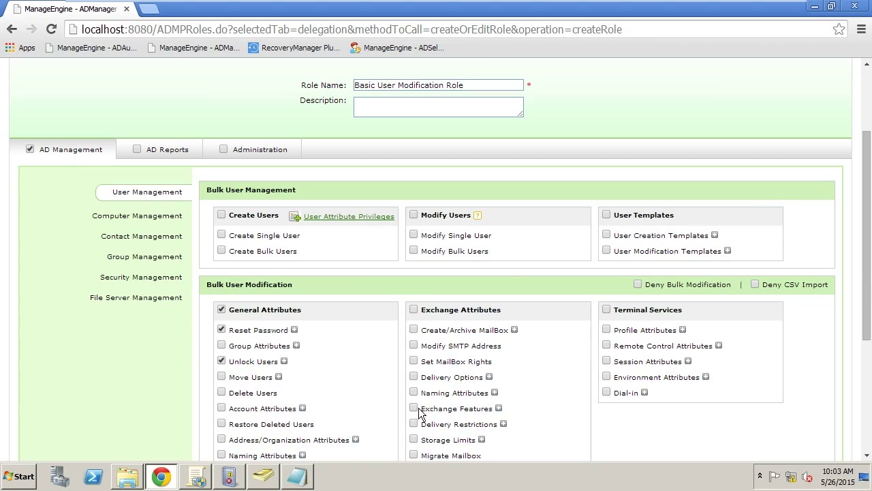
left_click(303, 408)
scroll(467, 378, "down", 2)
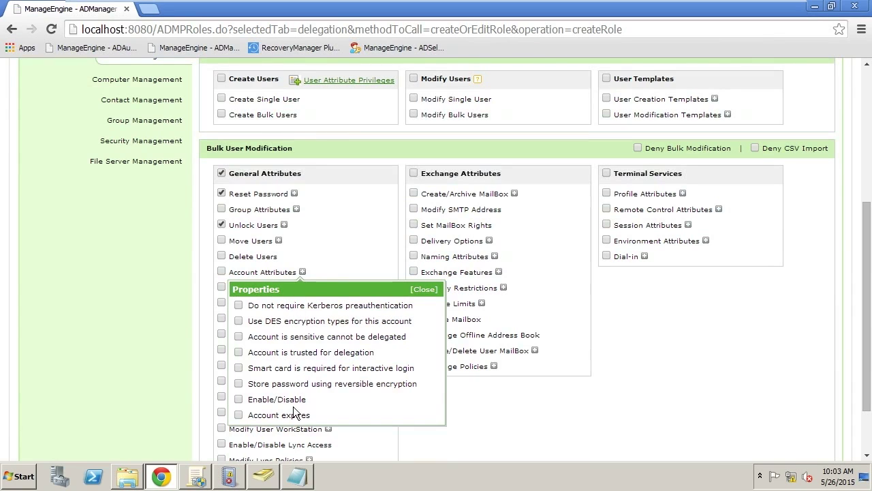
left_click(424, 291)
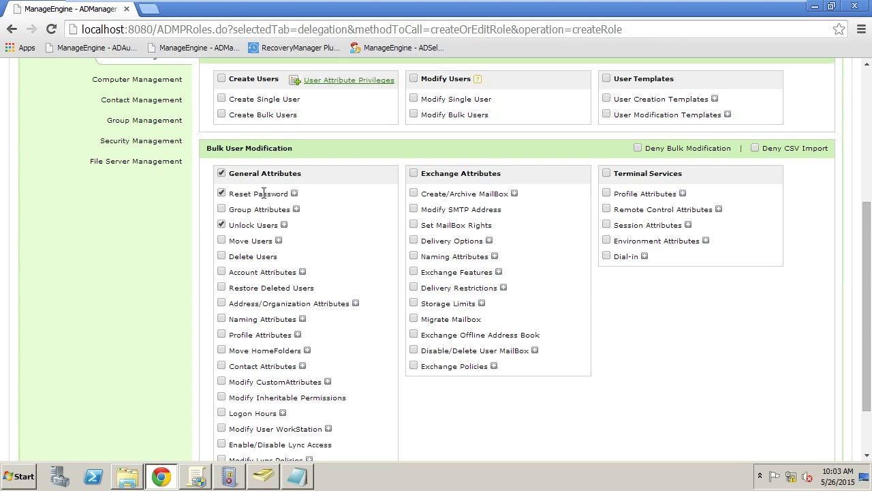
left_click_drag(870, 252, 870, 308)
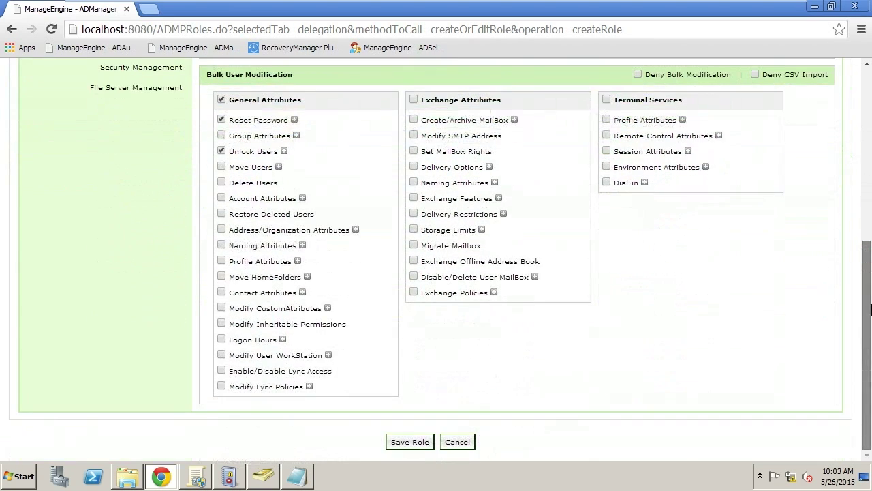
left_click(416, 441)
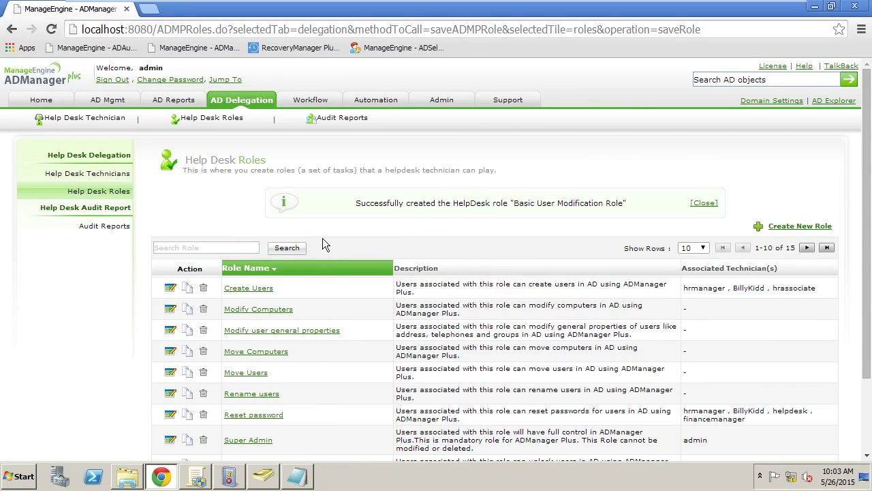
Check the Finance OU's users in Active Directory Users and Computers, and start a new help desk technician using the last-listed Finance user.
left_click(110, 176)
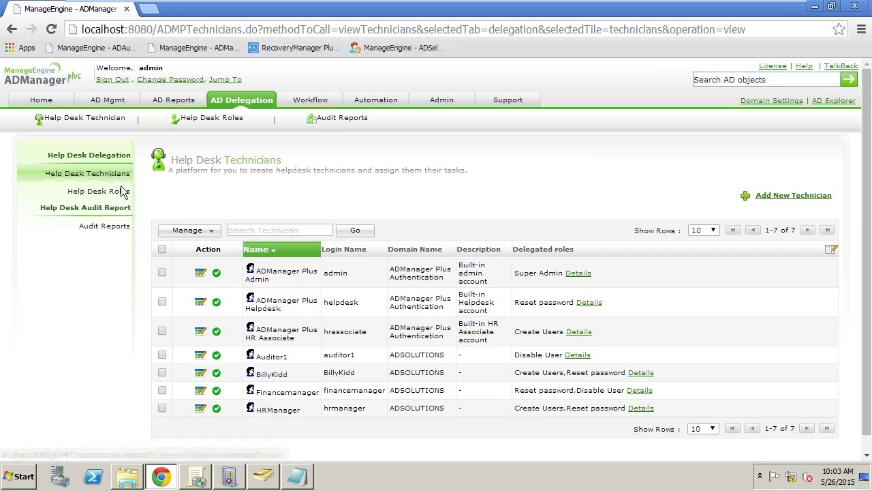
left_click(262, 476)
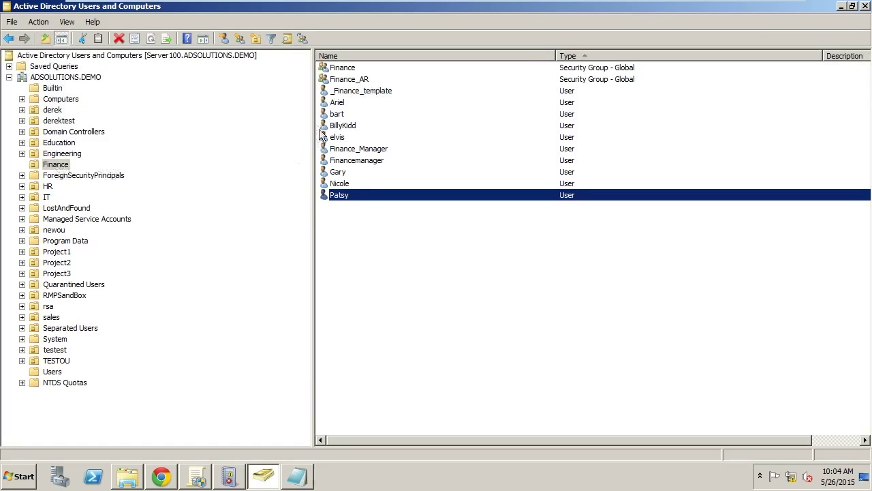
left_click(161, 477)
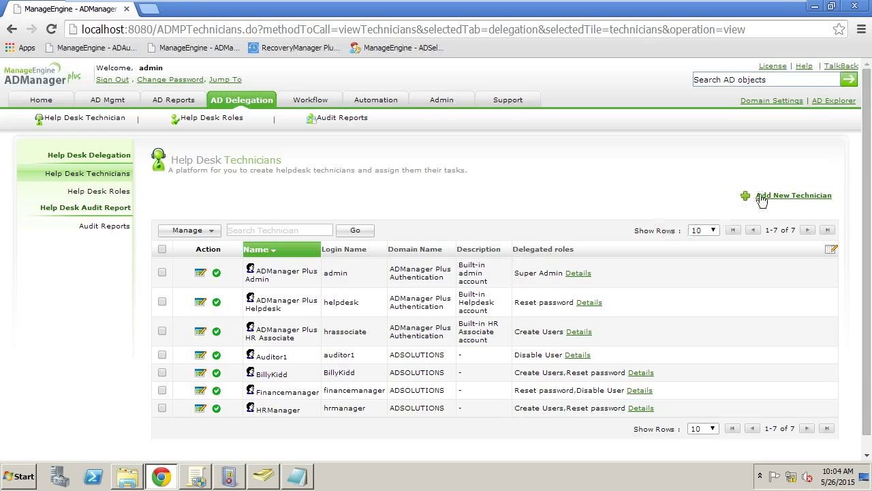
left_click(782, 196)
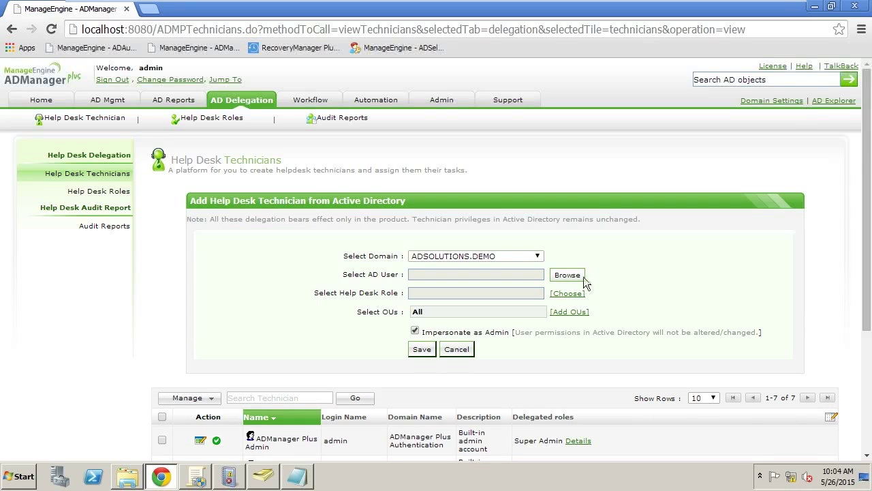
left_click(567, 275)
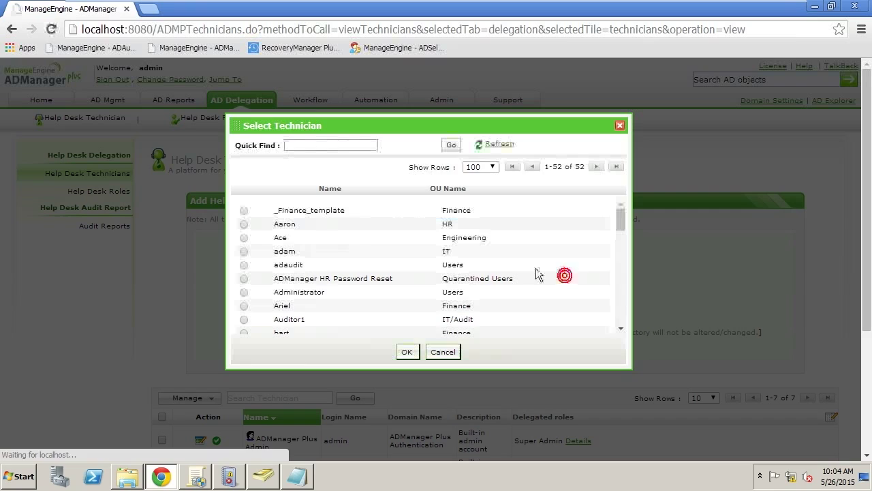
left_click(319, 145)
type("pat")
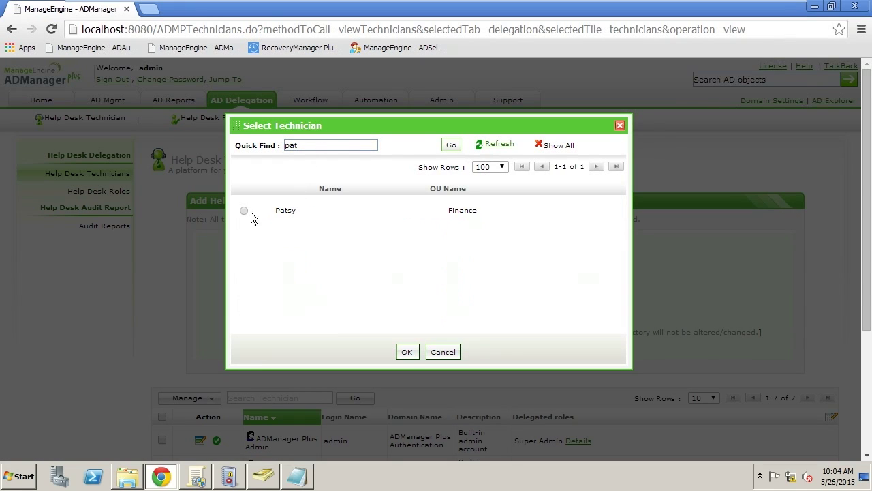
left_click(407, 352)
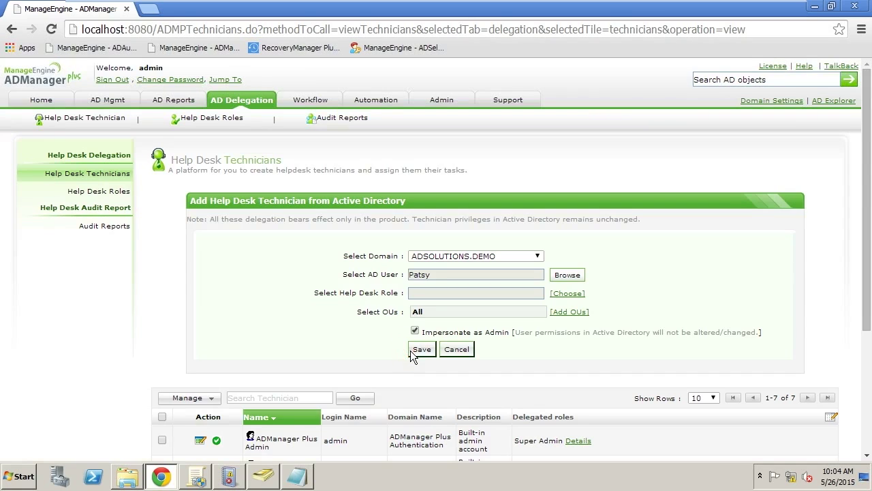
Assign the Basic User Modification Role to the new technician.
left_click(570, 294)
left_click_drag(594, 342, 600, 431)
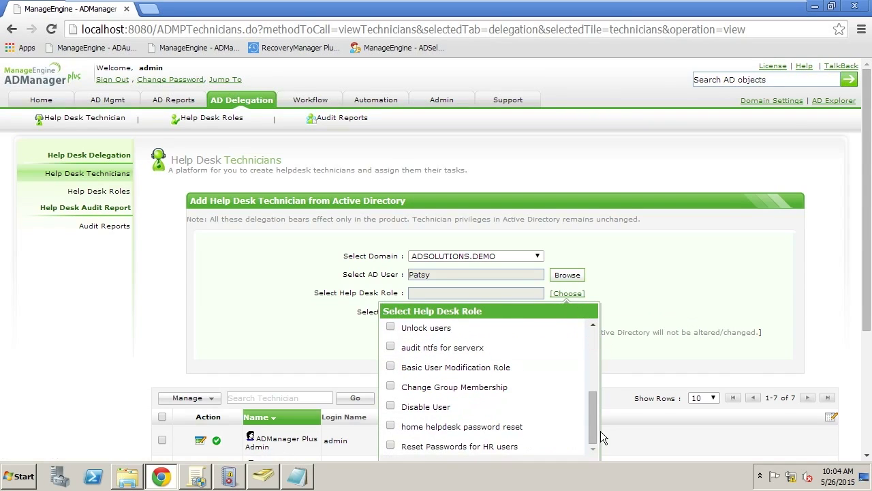
left_click(390, 366)
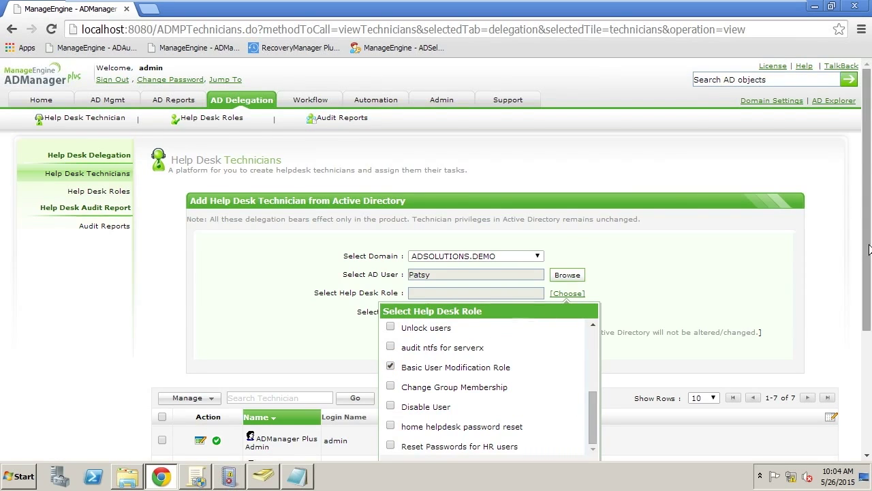
scroll(848, 253, "down", 3)
left_click(474, 381)
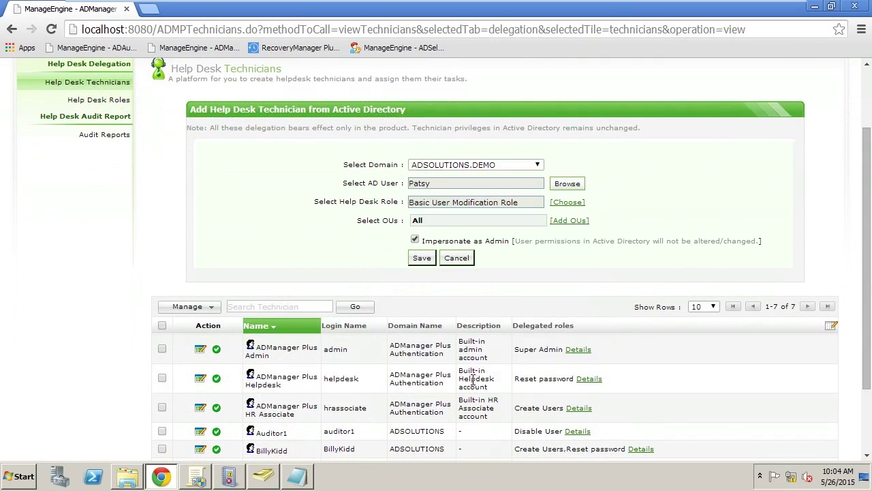
Limit the technician's delegation to the Finance OU and save the technician.
left_click(569, 222)
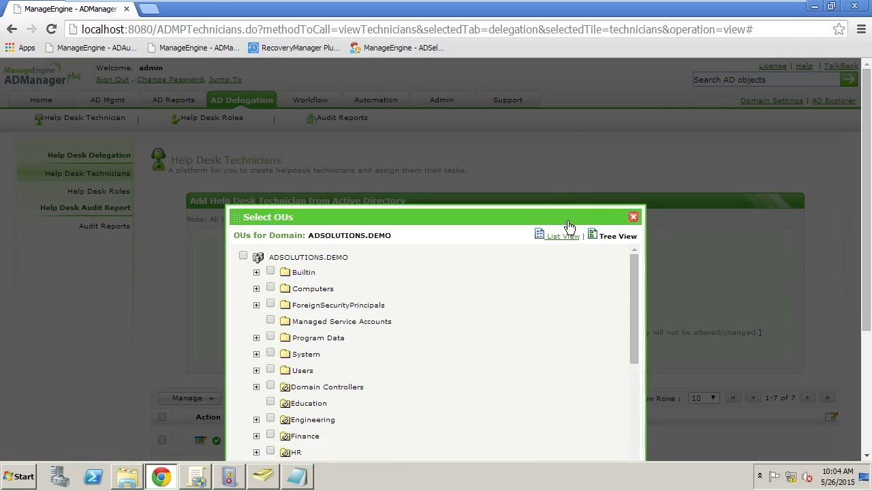
left_click(271, 436)
scroll(867, 255, "down", 1)
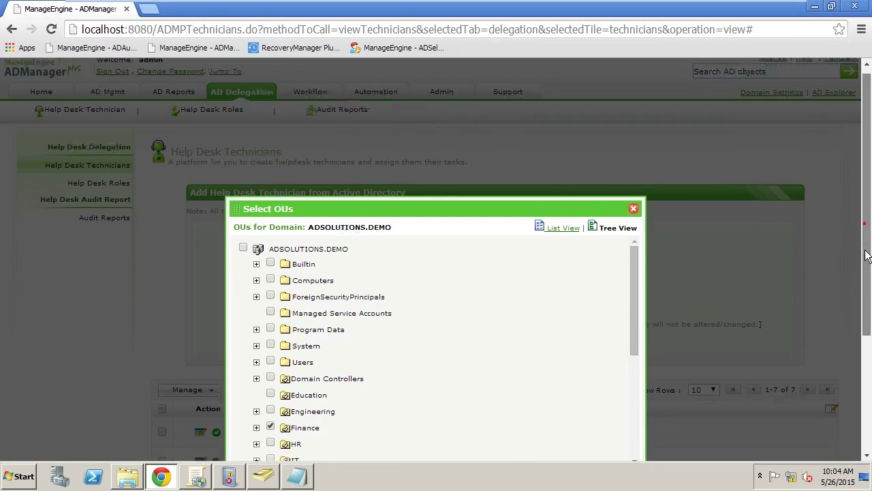
scroll(867, 256, "down", 5)
left_click(411, 318)
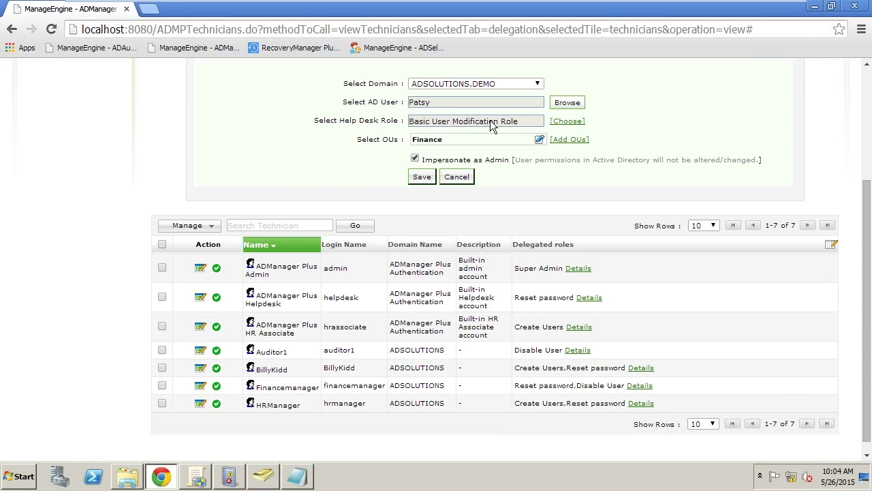
left_click(422, 177)
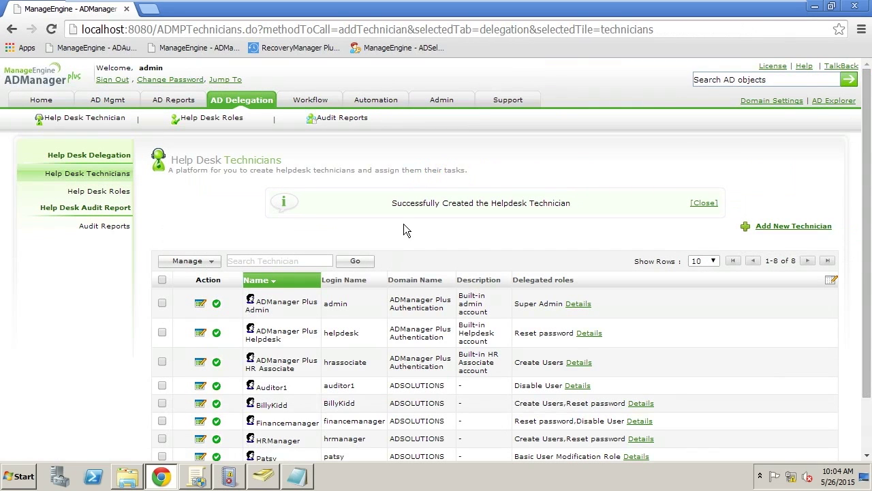
Switch to the Windows 7 RTM virtual machine and dismiss its security options screen to reach the browser.
mouse_move(315, 6)
left_click(282, 11)
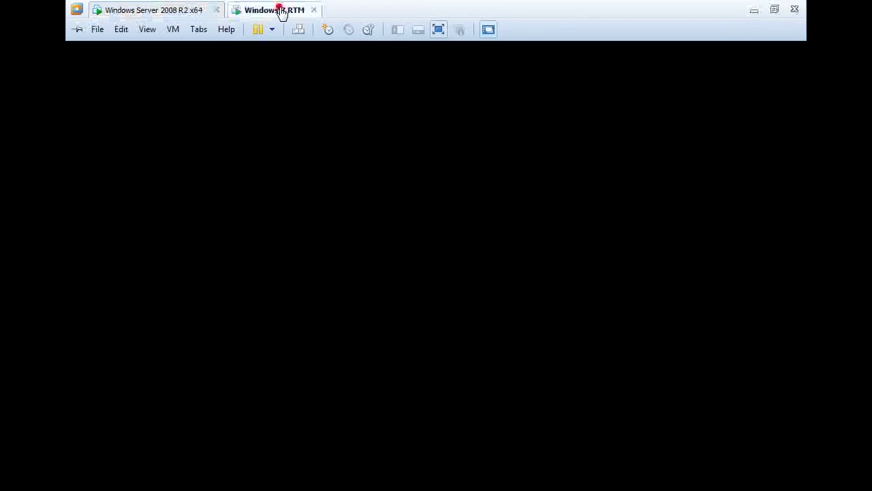
left_click(299, 236)
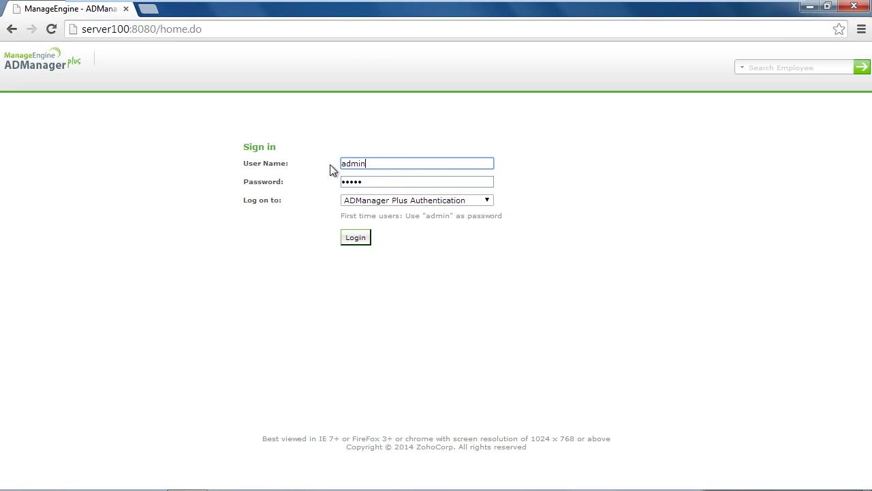
left_click(237, 7)
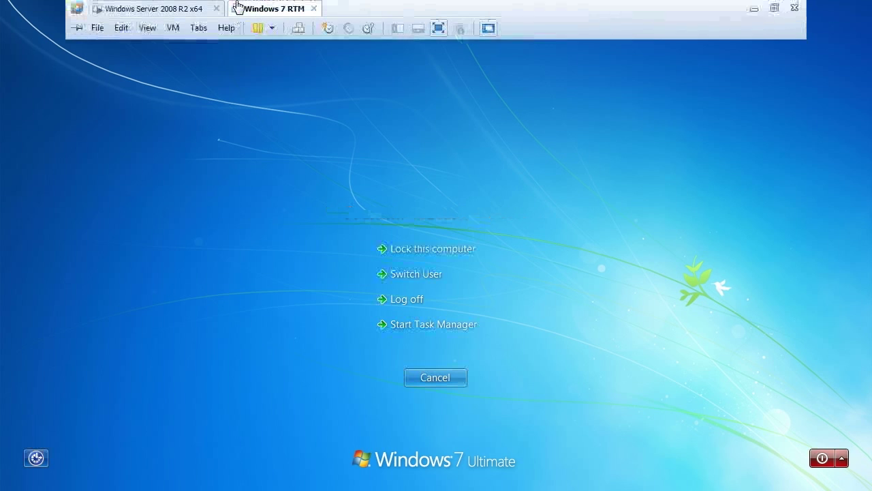
left_click(437, 379)
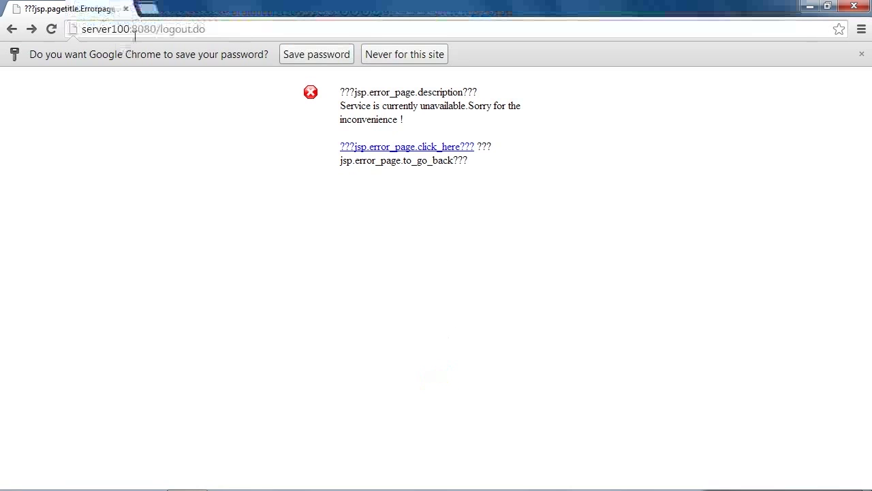
Load the ADManager Plus sign-in page by removing the logout.do part from the server100:8080 address.
left_click(135, 35)
left_click(216, 28)
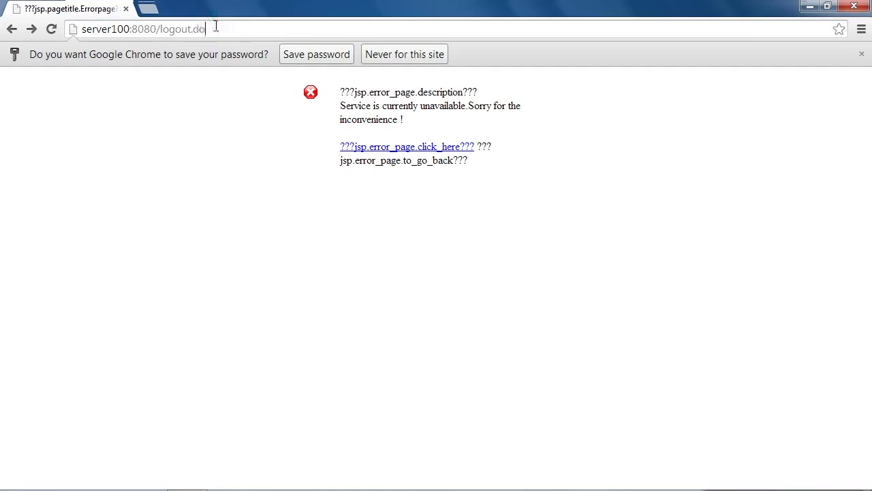
key("BackSpace")
key("BackSpace")
key("BackSpace")
key("BackSpace")
key("BackSpace")
key("BackSpace")
key("BackSpace")
key("BackSpace")
key("BackSpace")
key("BackSpace")
key("Return")
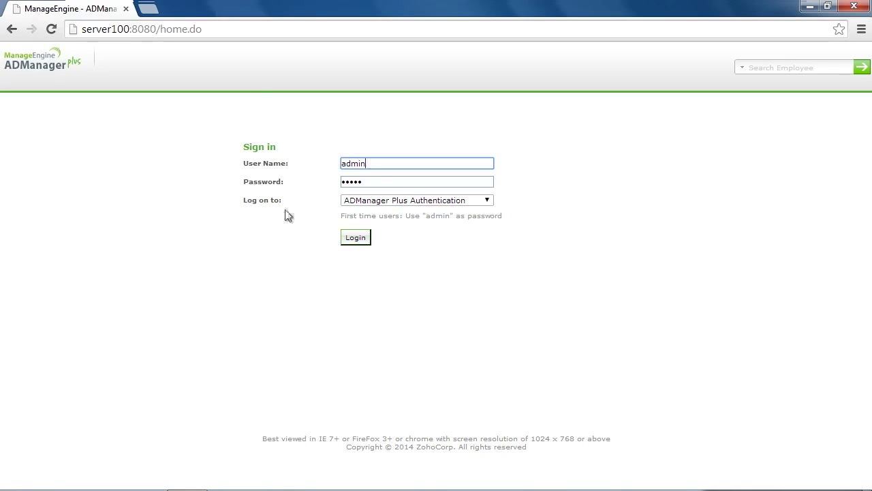
Sign in to the ADSOLUTIONS domain with the new technician's user name and account password.
key("BackSpace")
key("BackSpace")
key("BackSpace")
key("BackSpace")
key("BackSpace")
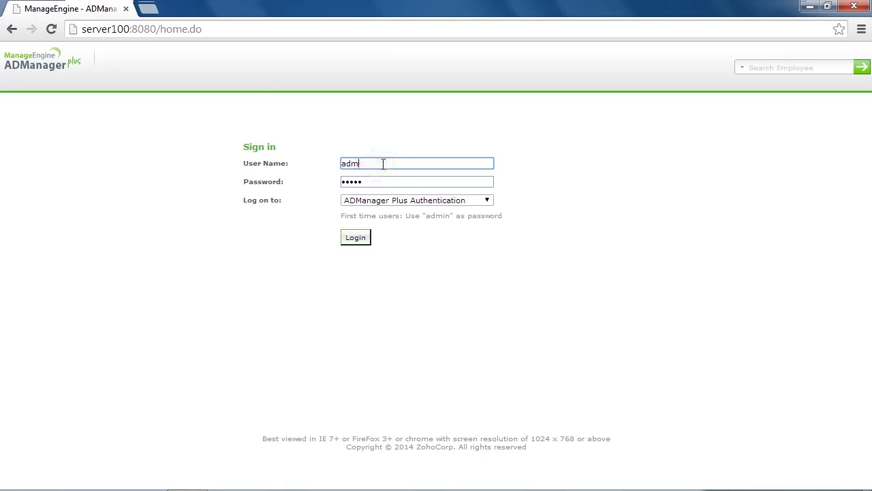
type("patsy")
key("Tab")
type("••••••••")
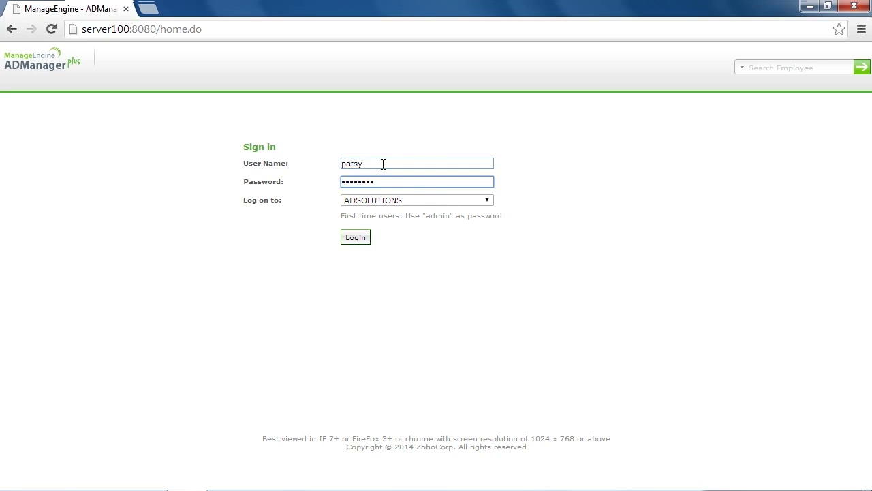
left_click(347, 239)
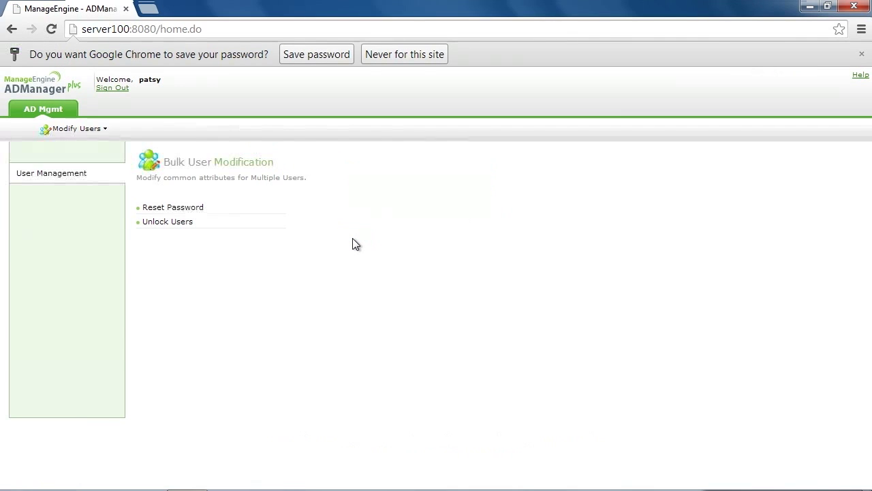
Reset the password of the second listed Finance user with the Generate Password option, searching the domain without a name filter.
left_click(179, 213)
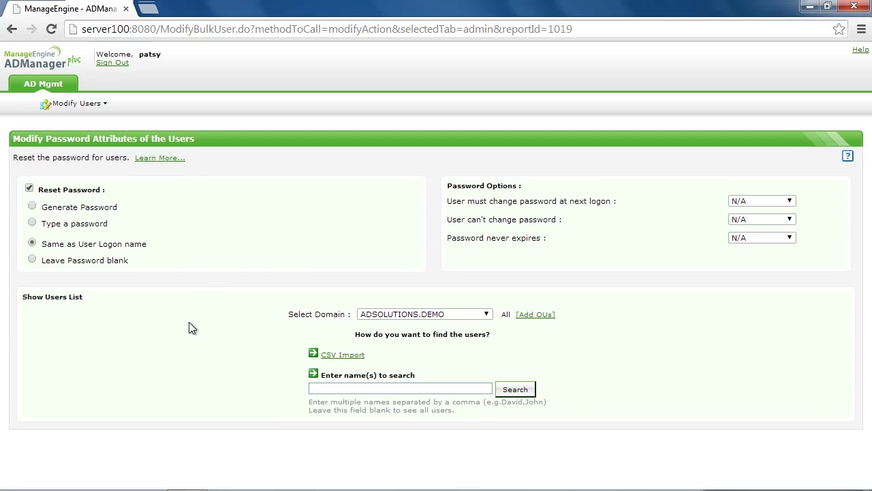
left_click(32, 207)
left_click(516, 391)
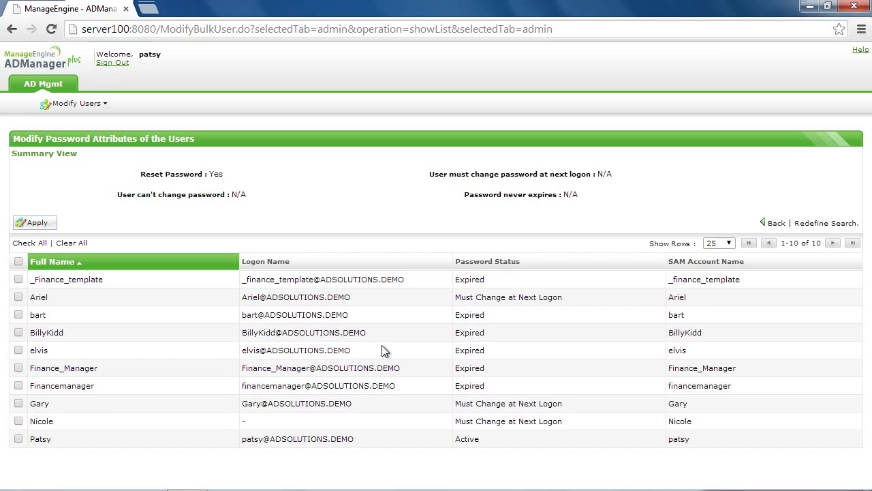
left_click(18, 298)
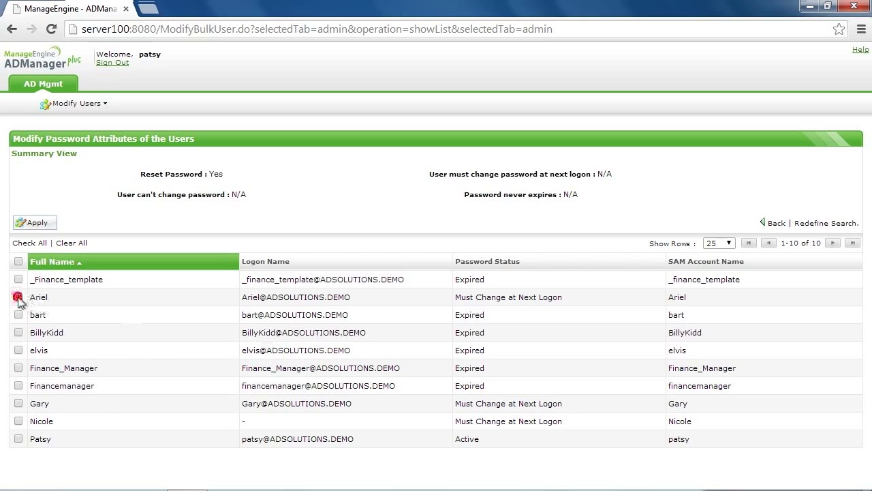
left_click(37, 223)
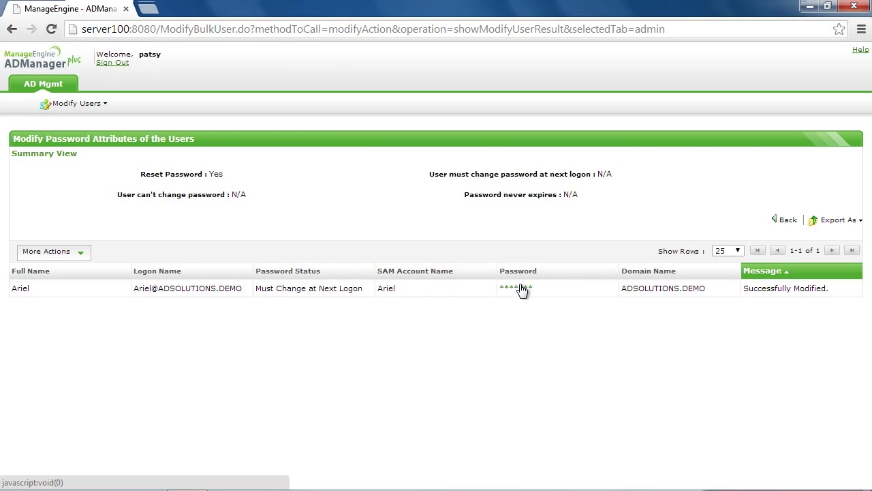
View the user's generated password and export the password reset results as PDF.
left_click(521, 290)
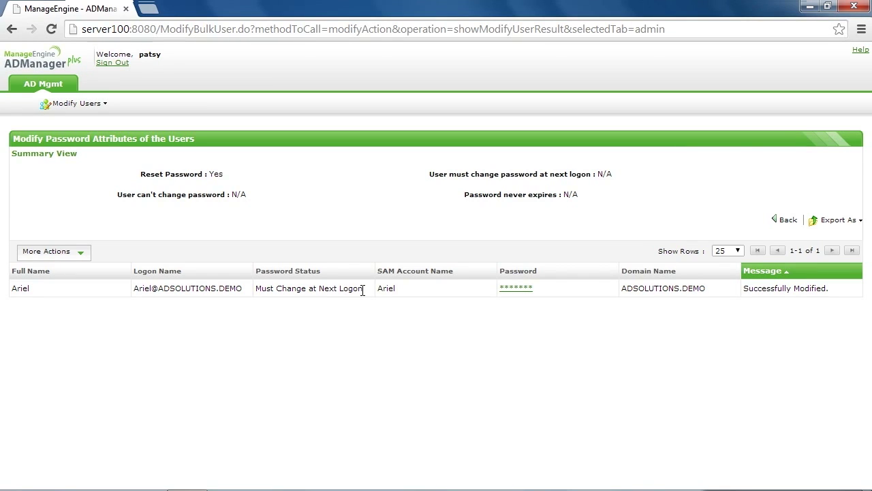
left_click(815, 225)
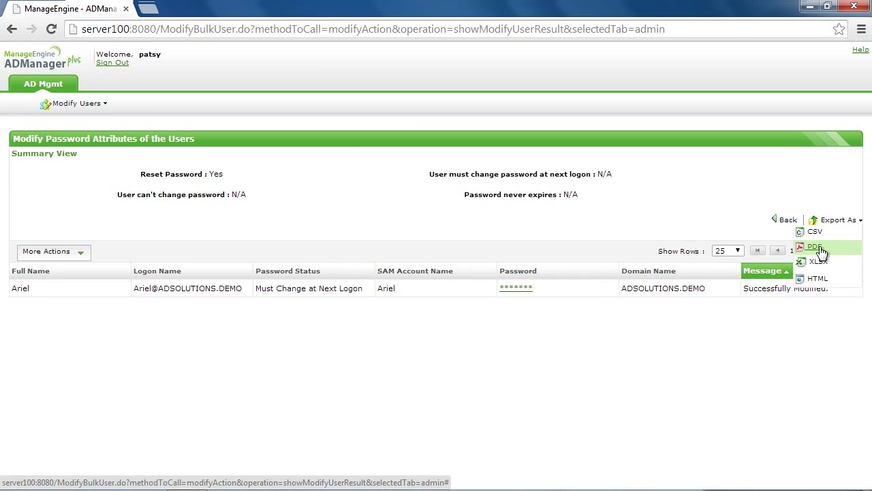
left_click(815, 248)
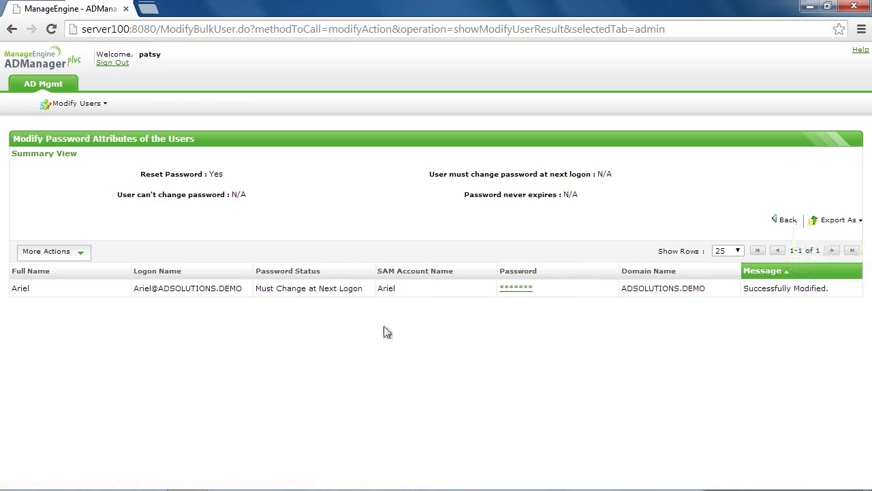